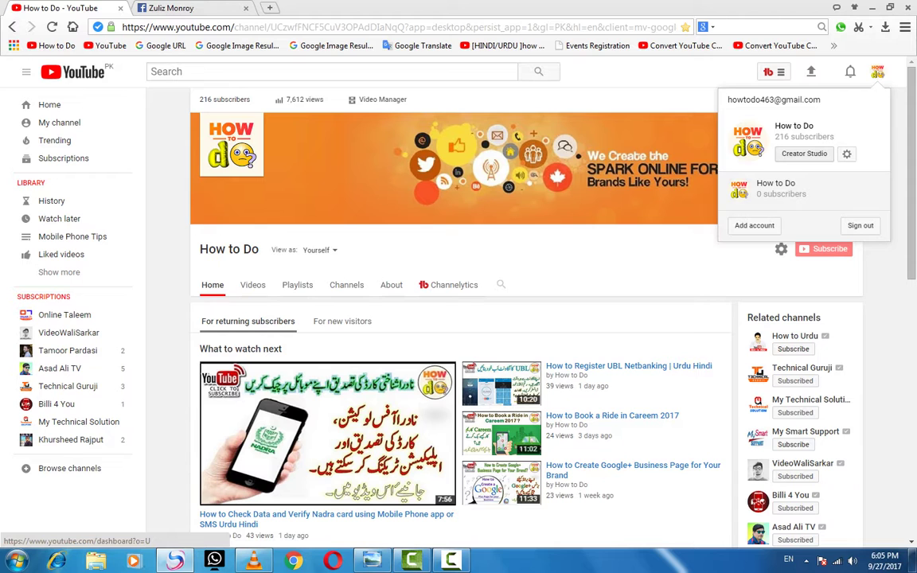
- Open Creator Studio from the account menu and check the status_and_features page address
left_click(804, 152)
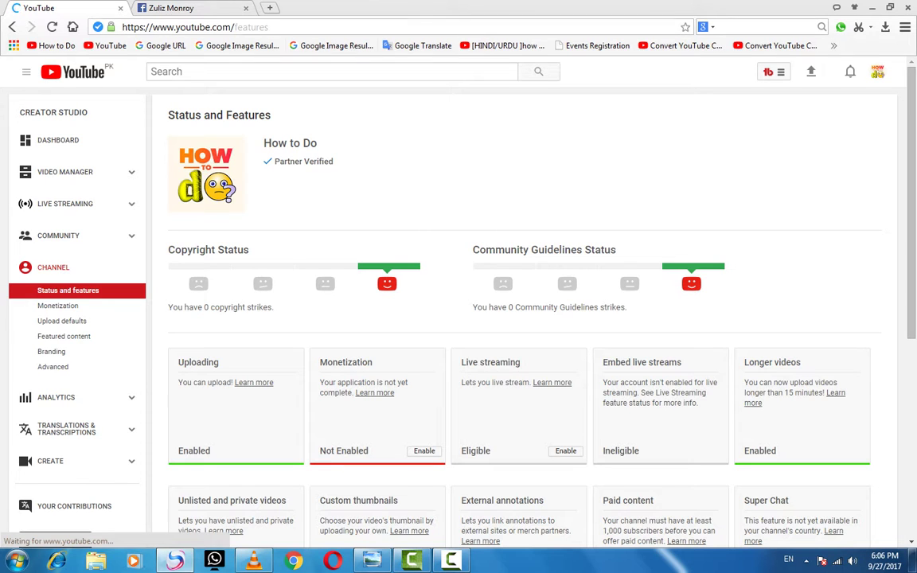
left_click_drag(270, 27, 237, 27)
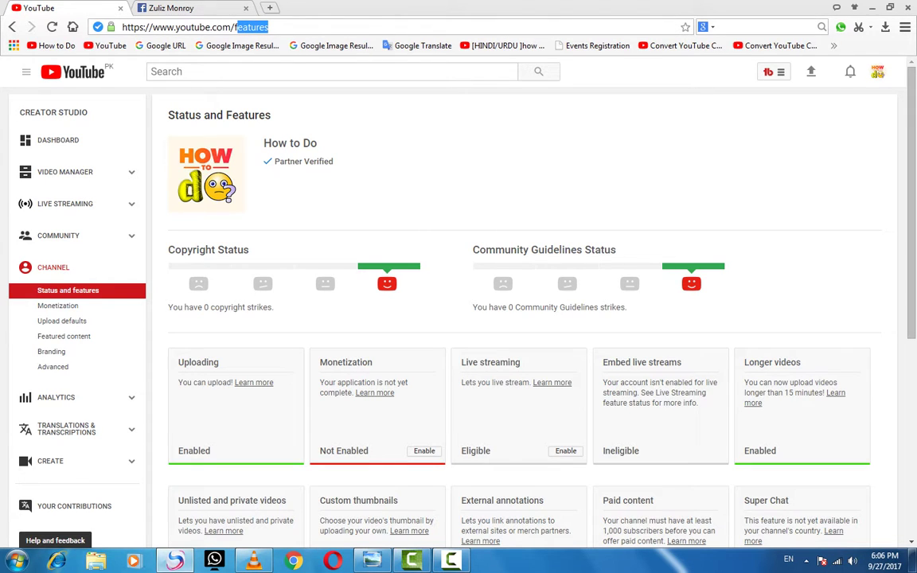
left_click(270, 27)
left_click_drag(269, 27, 234, 27)
left_click(270, 27)
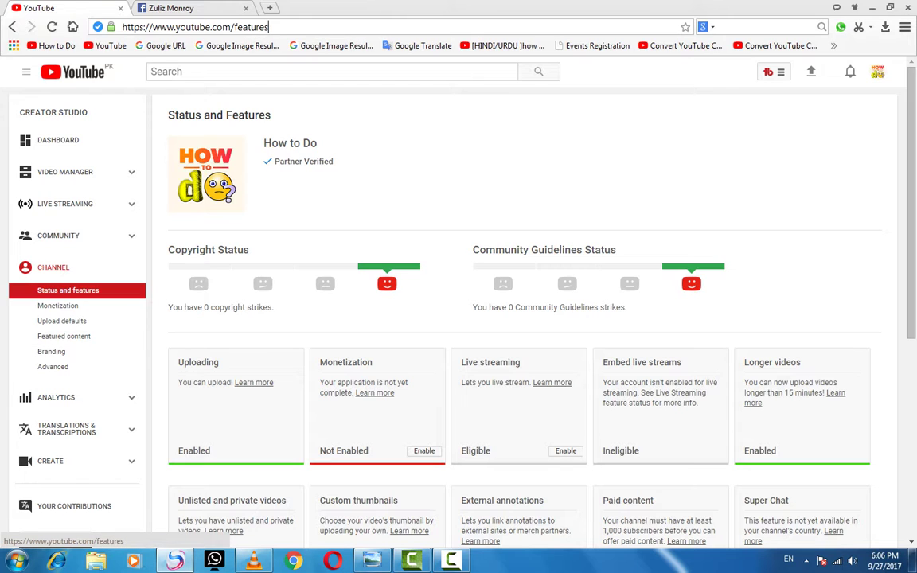
- Open the channel's Advanced settings page from the Channel section of the sidebar
left_click(53, 366)
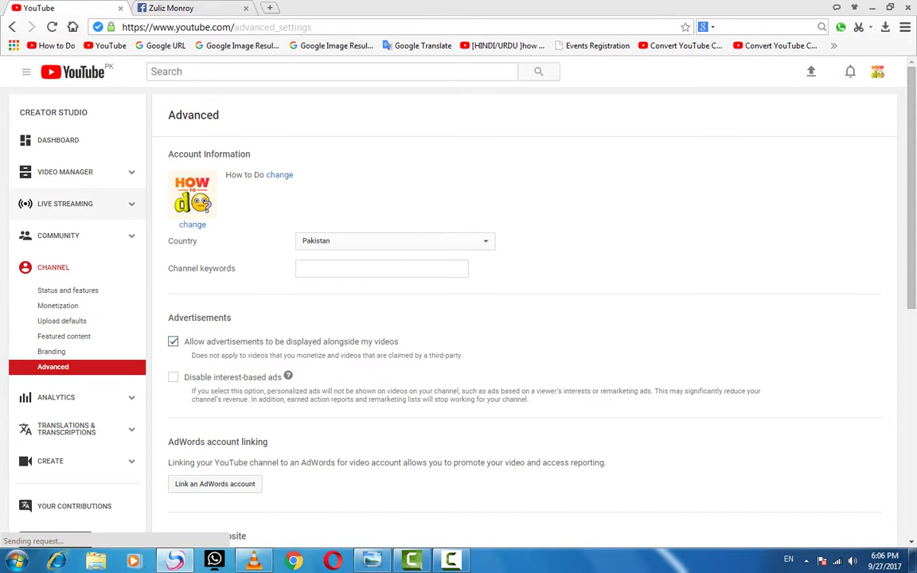
left_click_drag(313, 27, 235, 27)
left_click(313, 27)
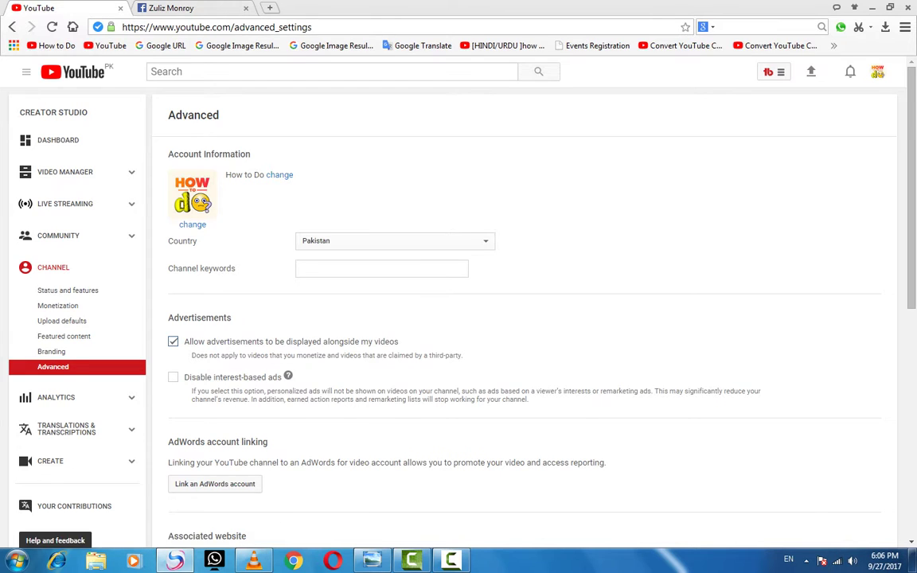
scroll(390, 239, "down", 1)
scroll(382, 207, "up", 1)
- Try United States as channel country, then set it back to Pakistan
left_click(396, 241)
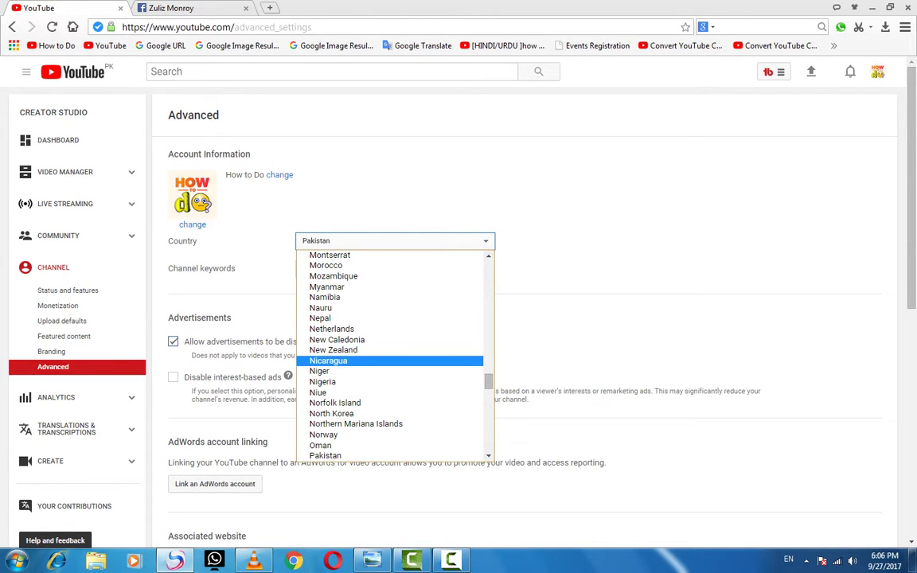
left_click_drag(489, 382, 489, 435)
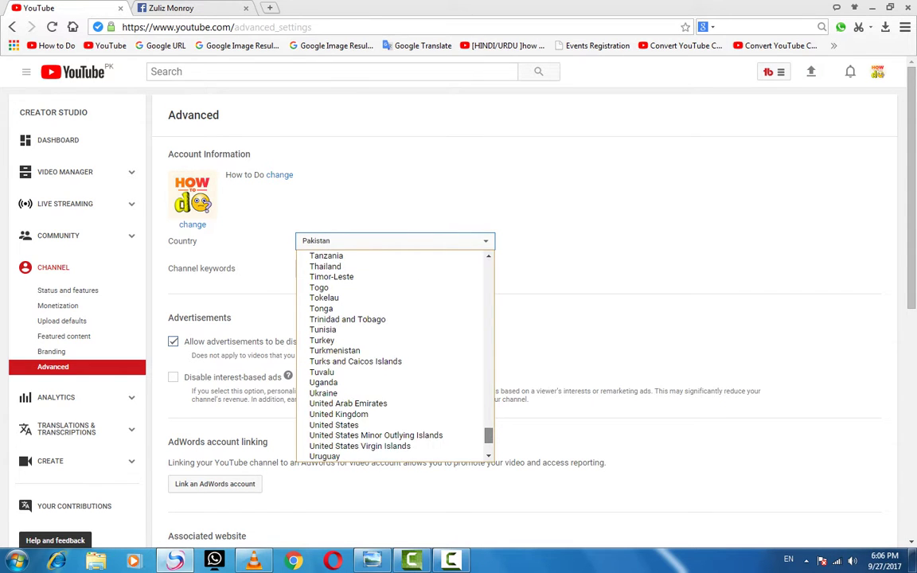
left_click(334, 424)
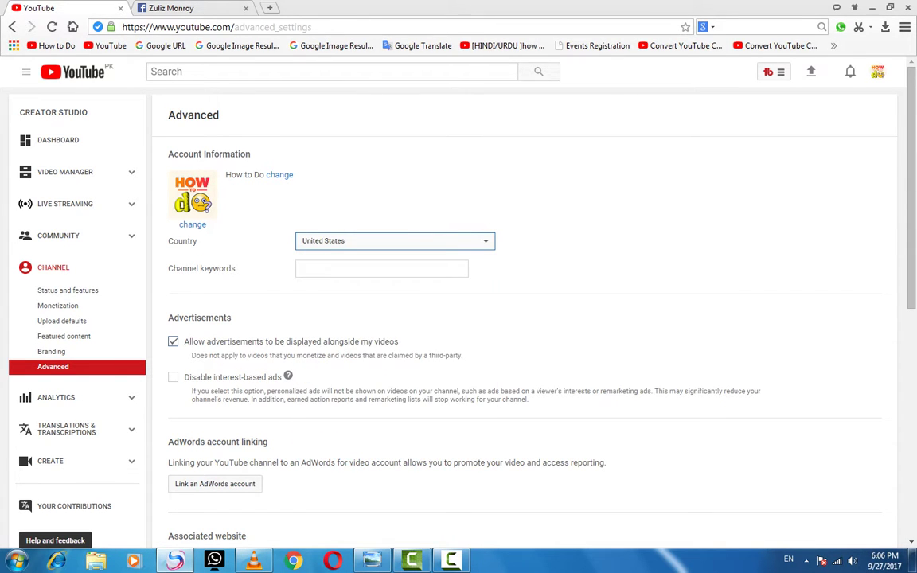
left_click(394, 241)
key("p")
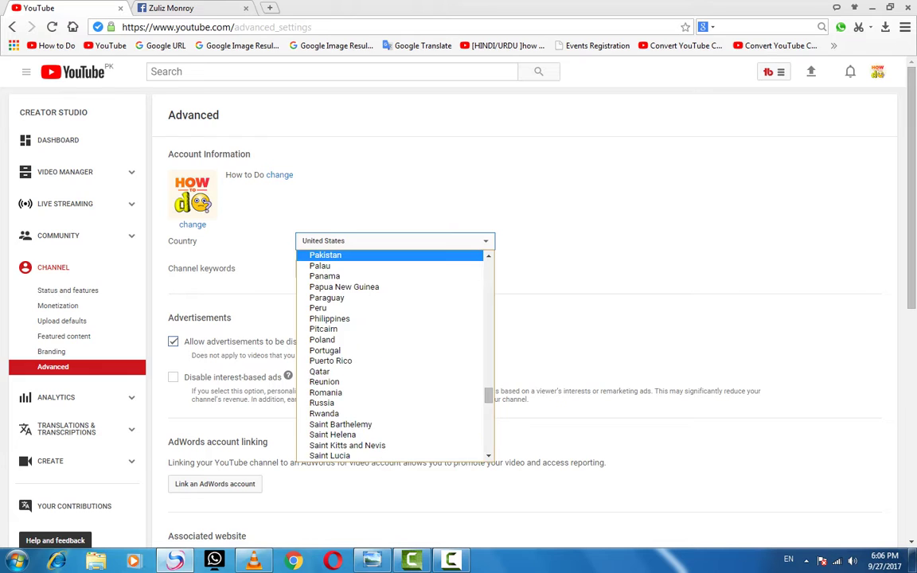
key("Return")
- Select the empty Channel keywords field, then bring up the YouTube home link's menu
left_click(381, 269)
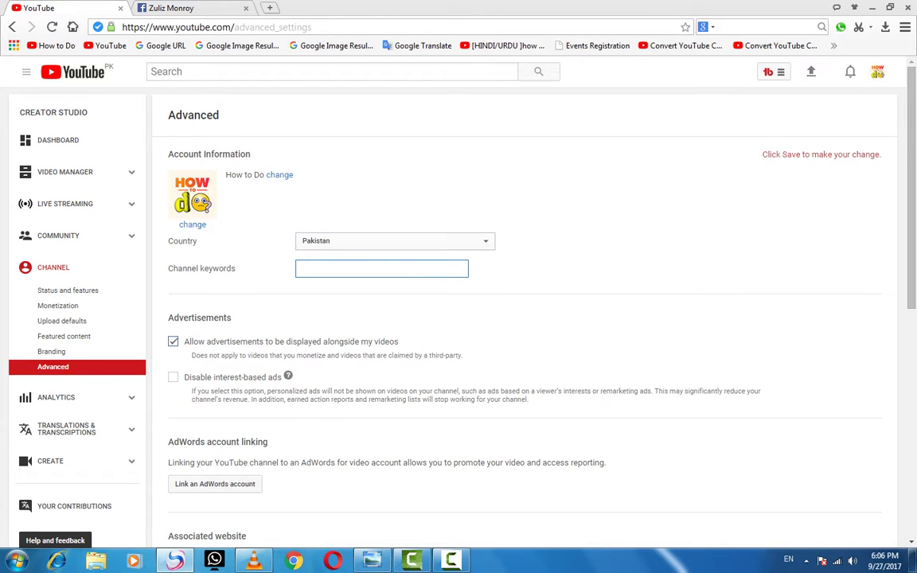
left_click_drag(241, 269, 168, 269)
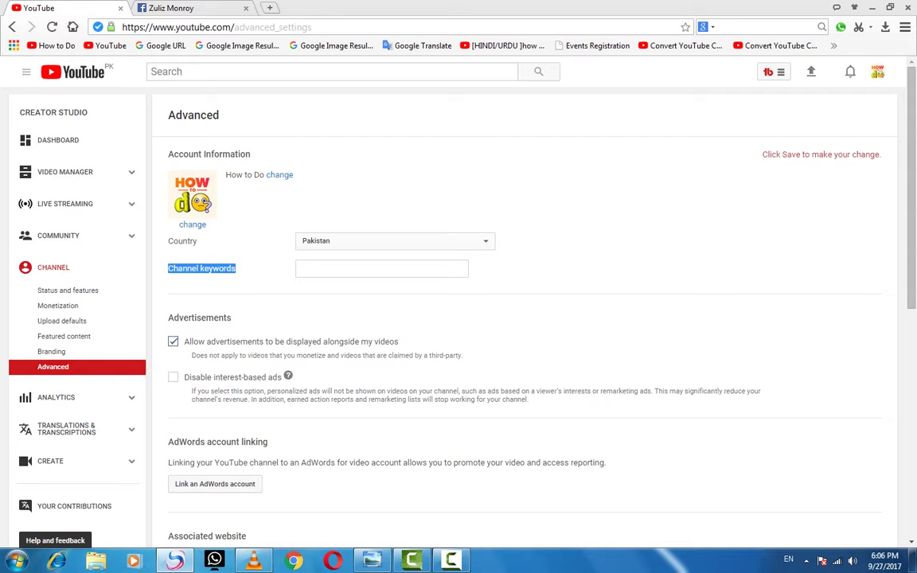
left_click(239, 270)
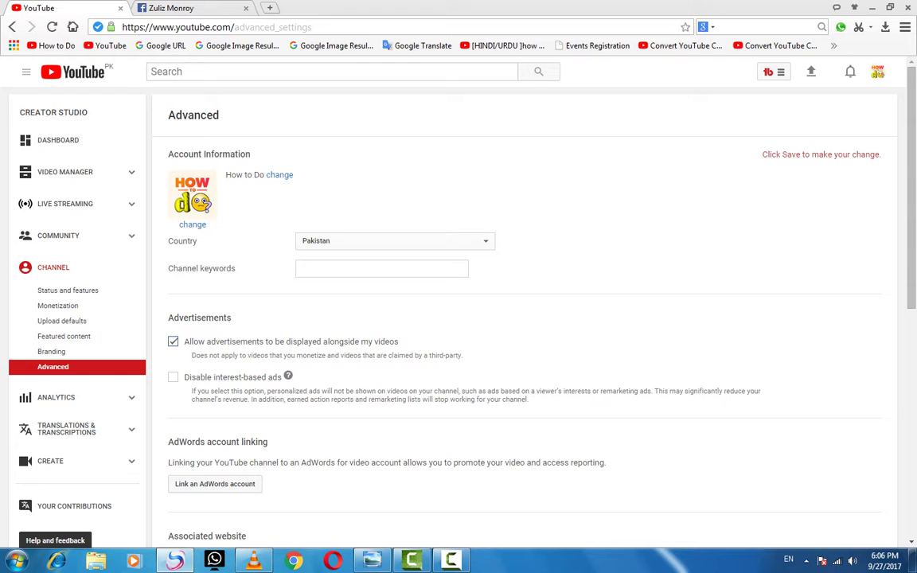
right_click(57, 65)
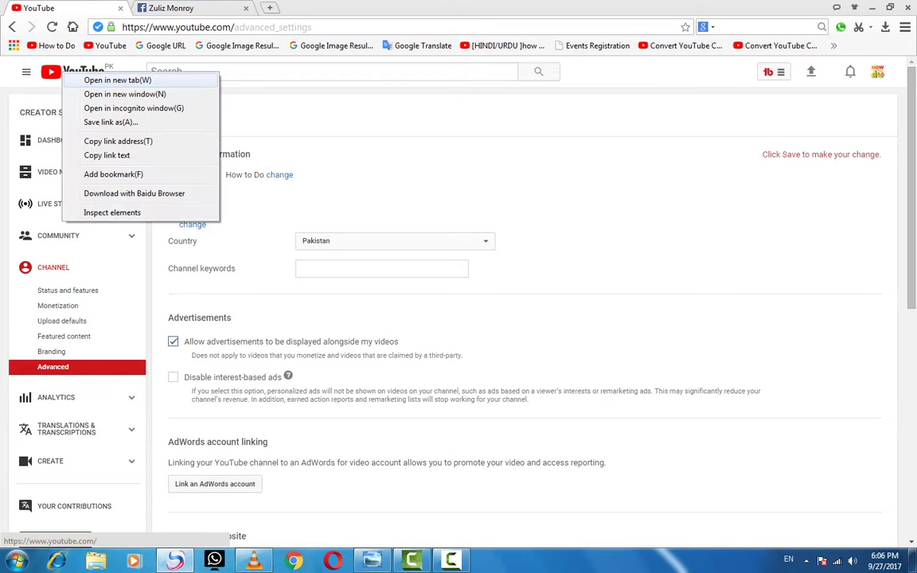
- Open YouTube home in a new tab and search for the channel owner's name
left_click(88, 73)
left_click(188, 8)
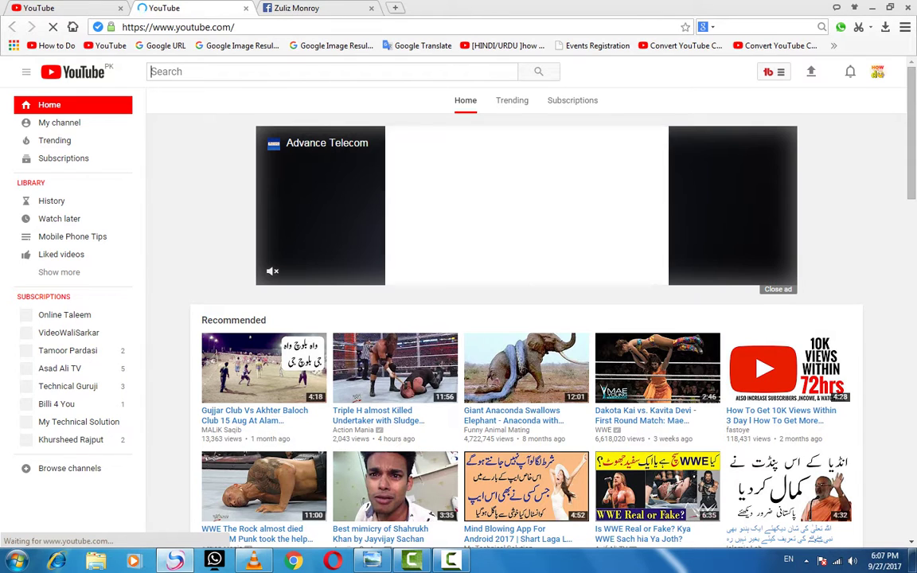
type("fazal ha")
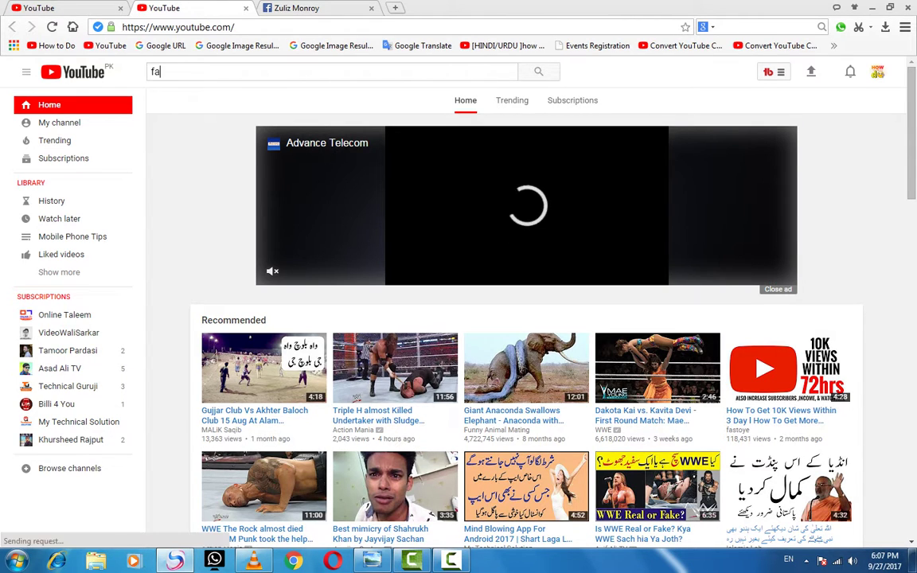
type("ider")
key("Return")
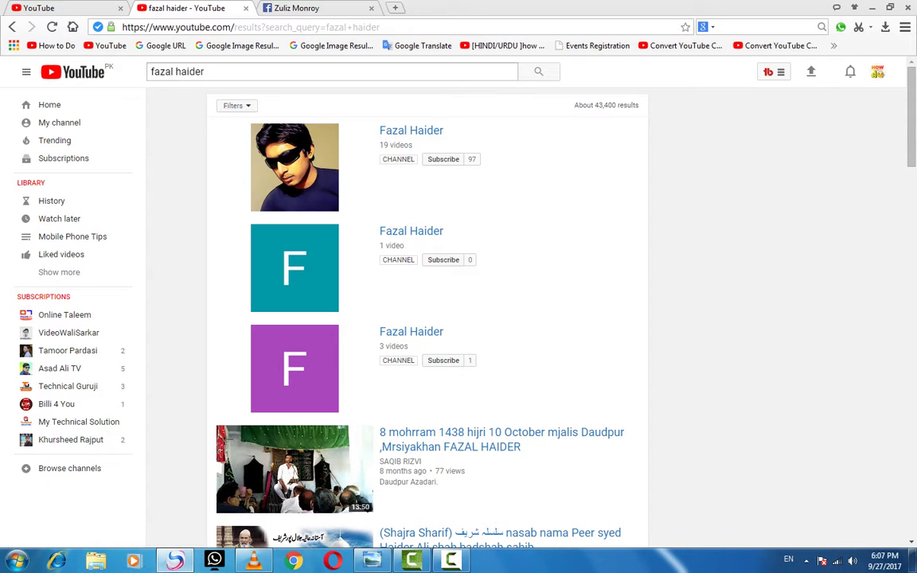
- Replace the search with 'tips and tricks' and run it
left_click_drag(239, 72, 119, 72)
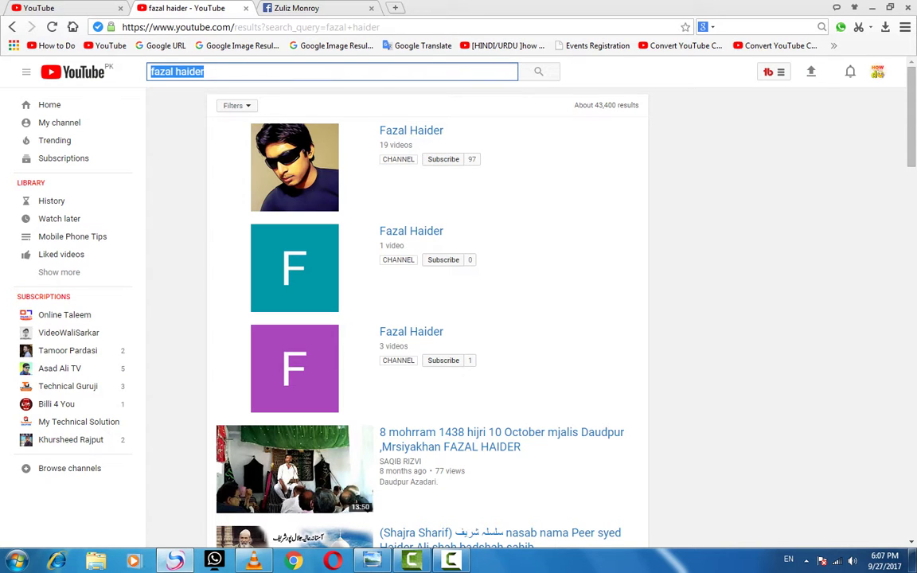
key("BackSpace")
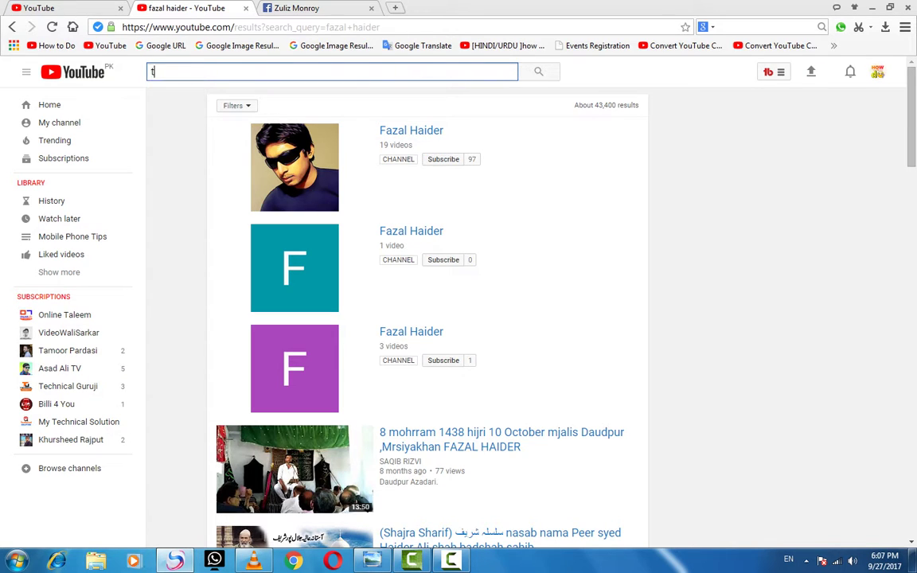
type("tips an")
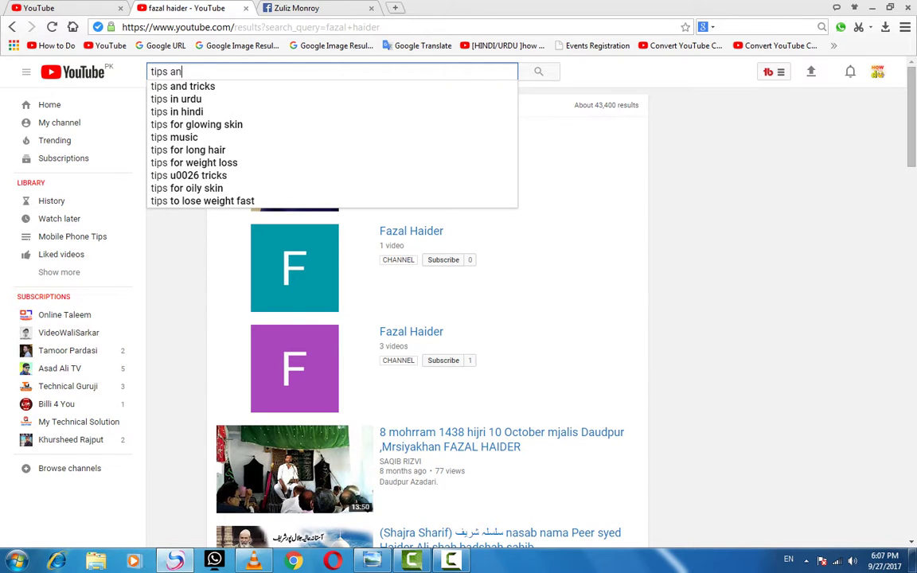
type("d tricks")
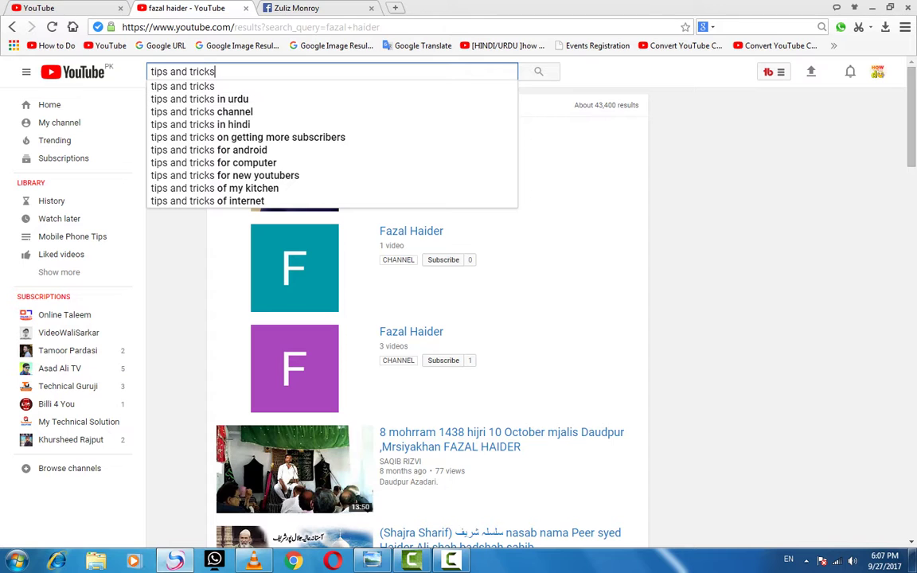
key("ctrl+shift+Left")
key("ctrl+shift+Left")
key("ctrl+shift+Left")
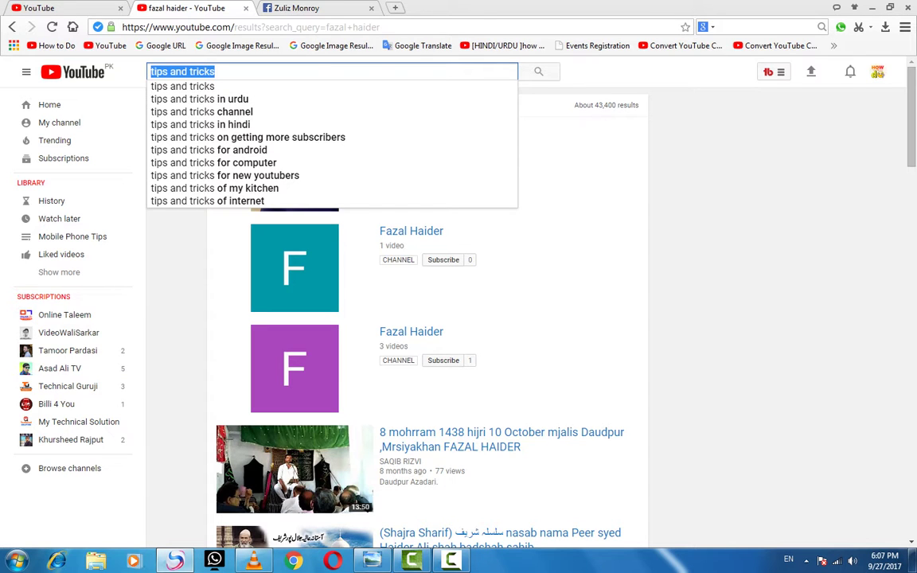
key("ctrl+shift+Tab")
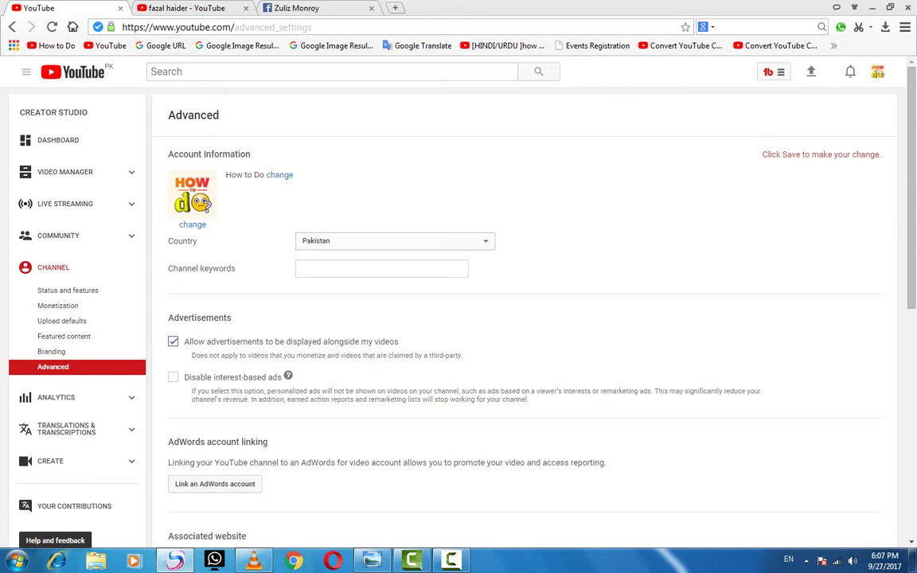
key("ctrl+Tab")
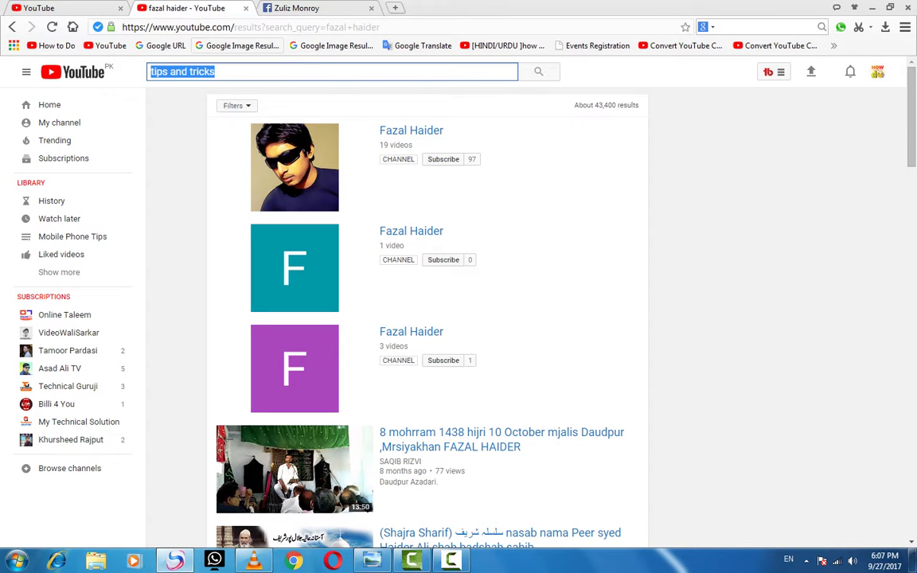
key("End")
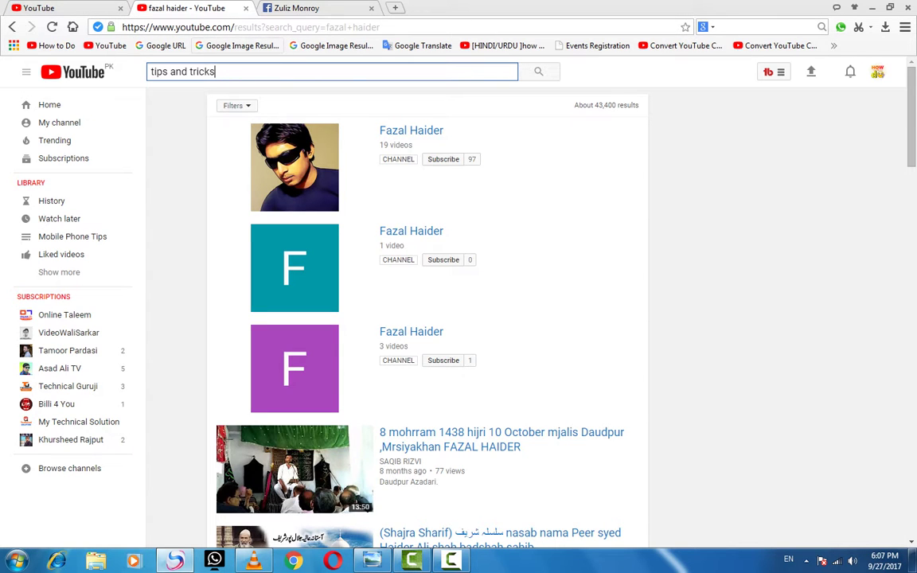
key("ctrl+a")
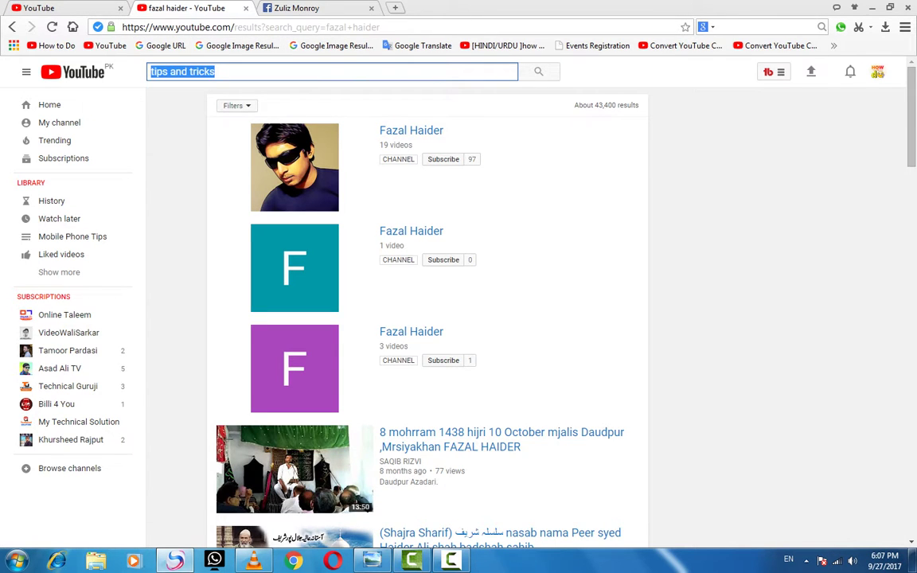
key("Return")
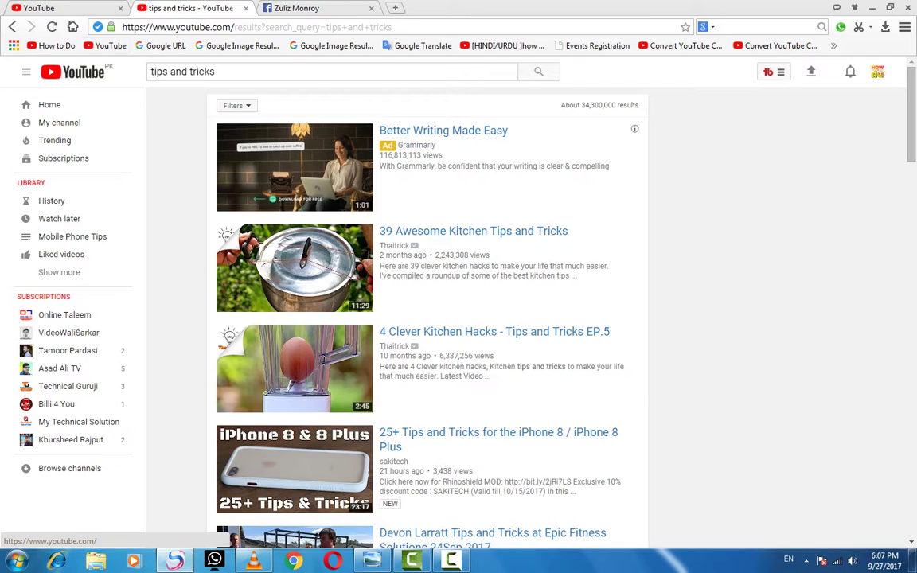
- Return to the Advanced settings tab for the How to Do channel
left_click(63, 8)
left_click_drag(225, 174, 264, 174)
left_click(269, 188)
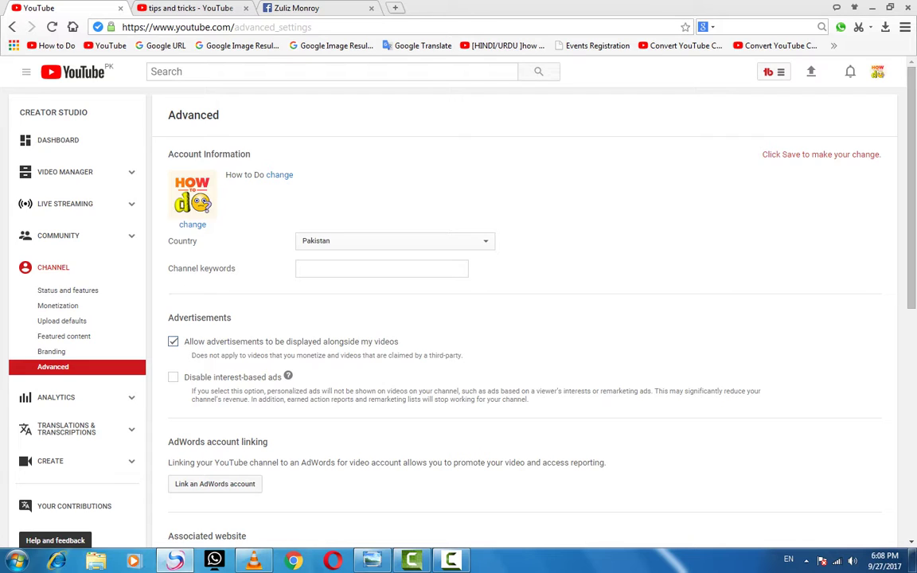
- Type 'How' into Channel keywords and dismiss the Windows colour-scheme prompt
left_click(382, 269)
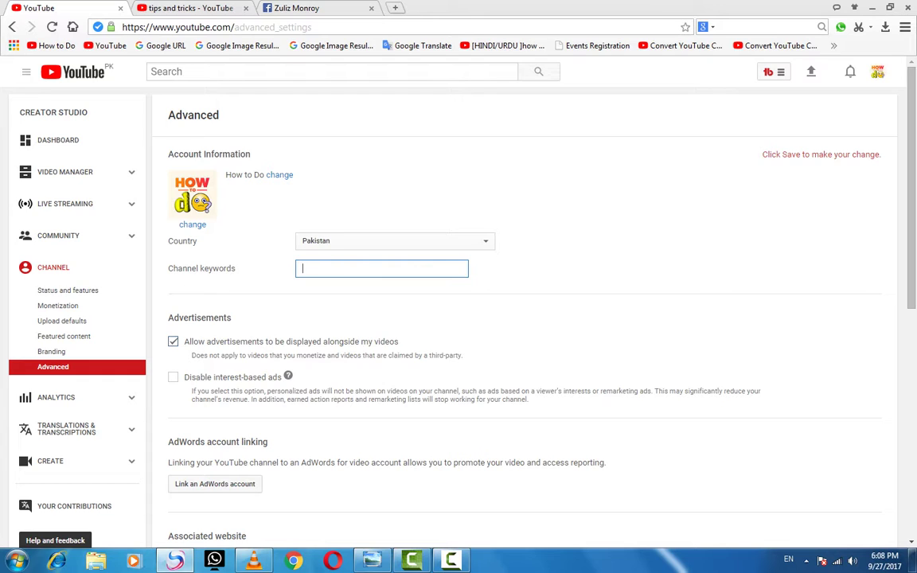
type("How")
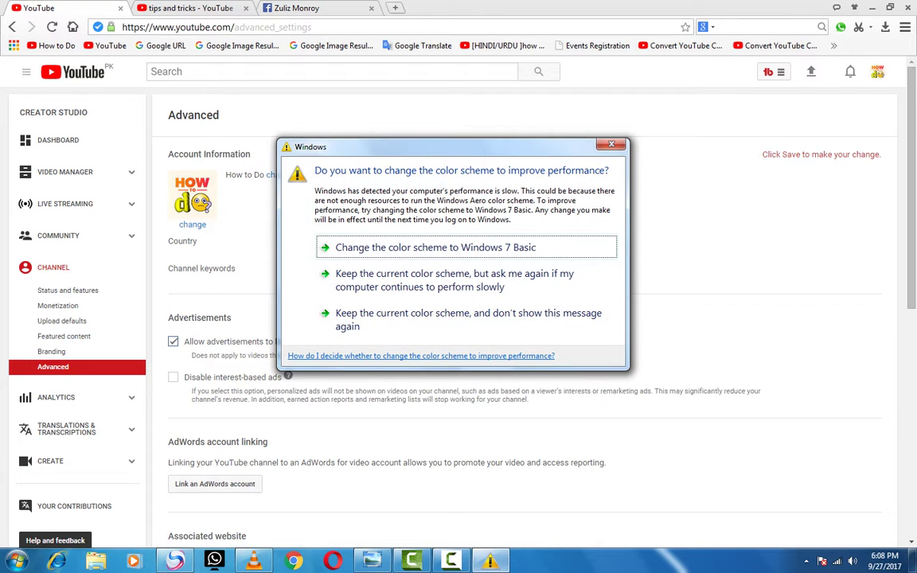
key("Escape")
key("Down")
key("Down")
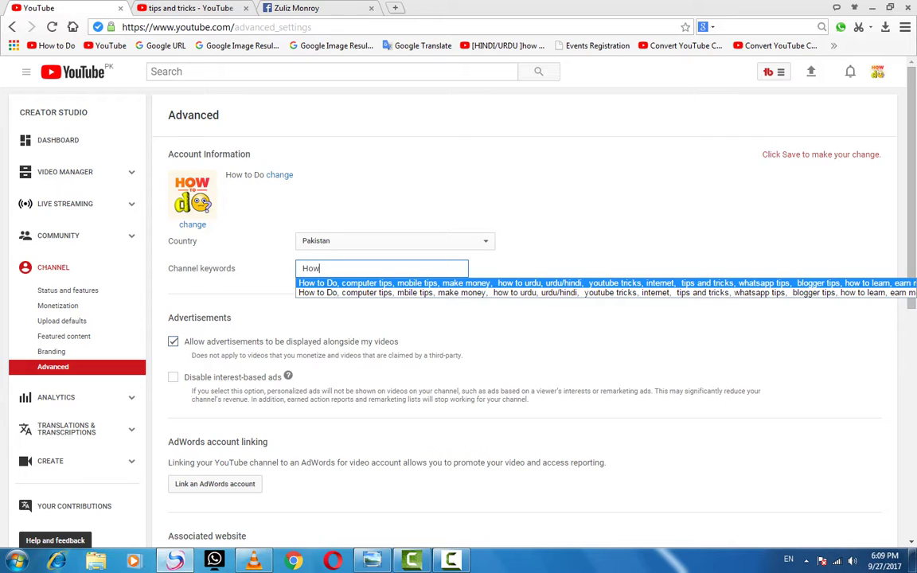
- Extend keywords to 'How to Do,' and accept the suggested list with computer tips, mobile tips
key("Up")
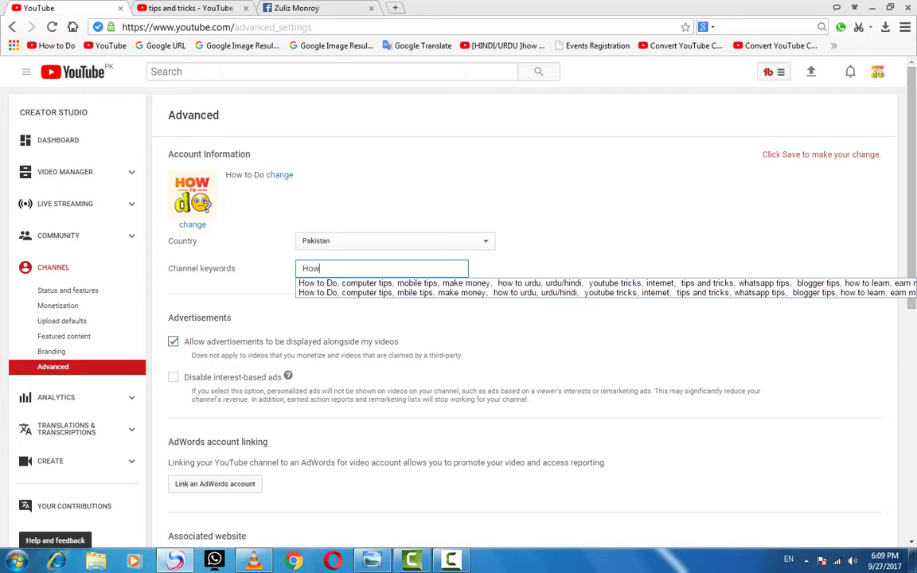
type("to do")
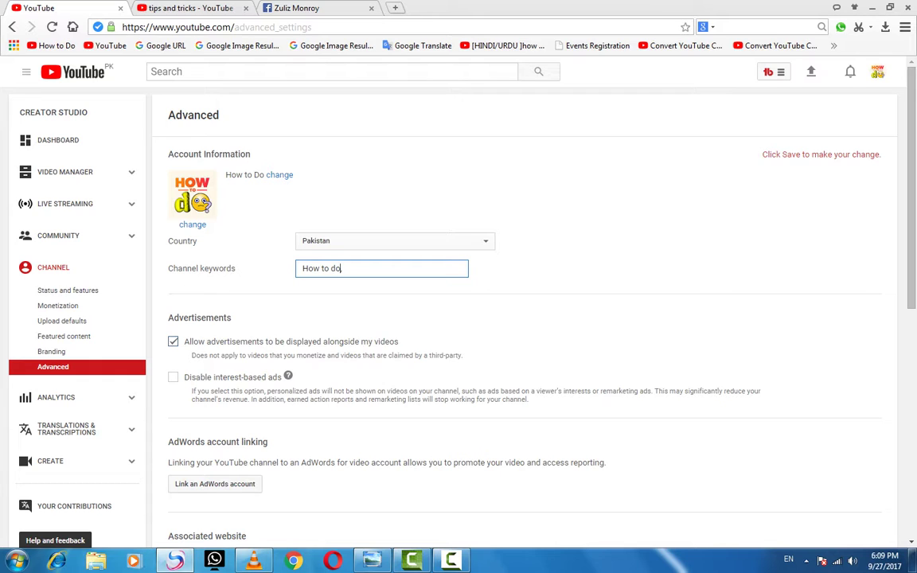
key("BackSpace")
key("BackSpace")
type("Do,")
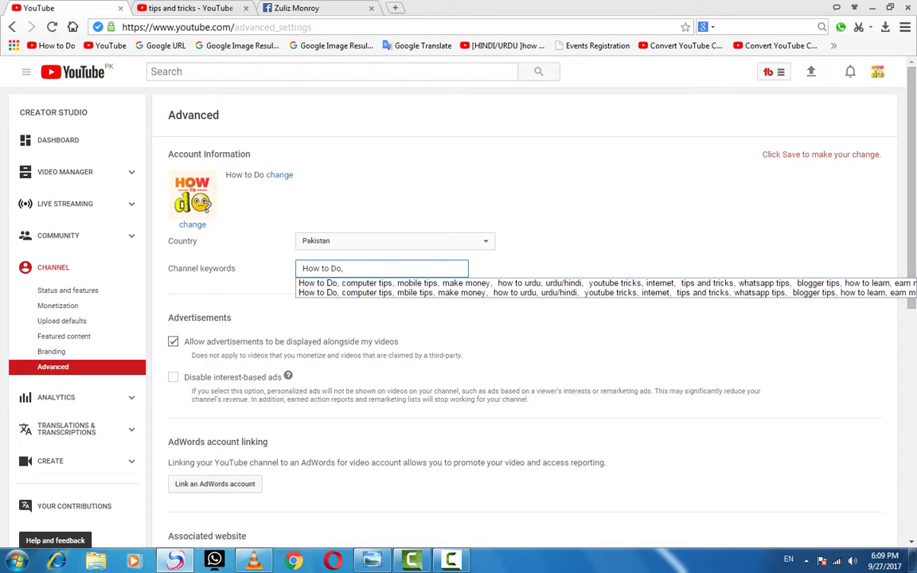
key("Down")
key("Down")
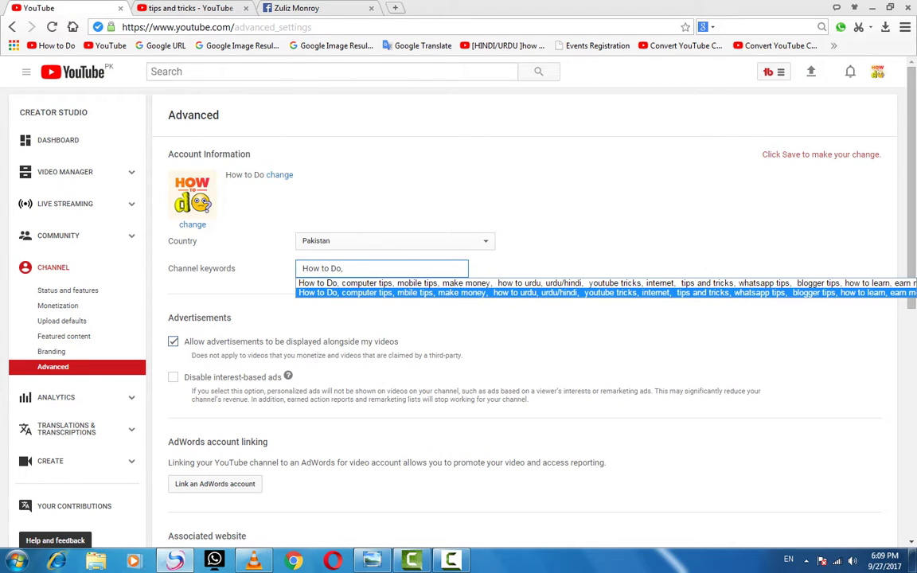
key("Return")
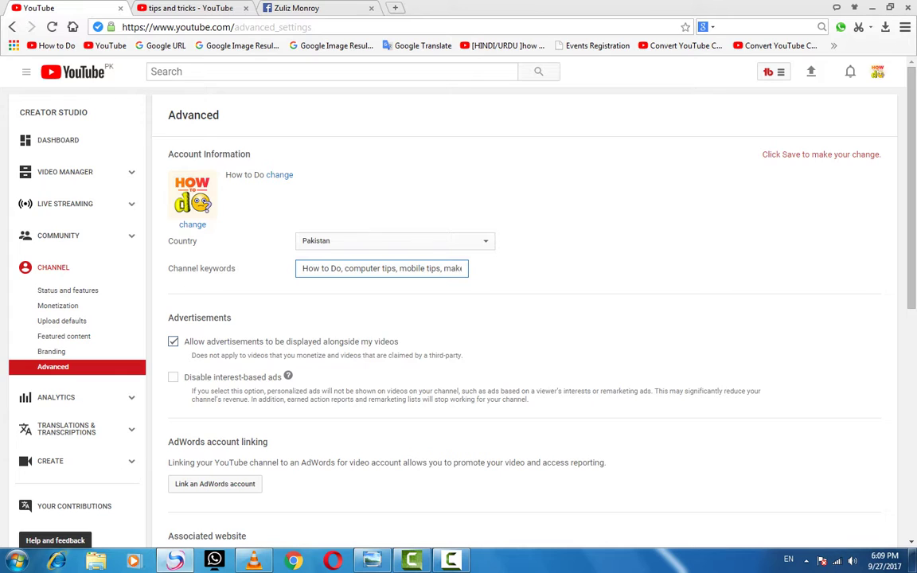
left_click(354, 268)
left_click(414, 315)
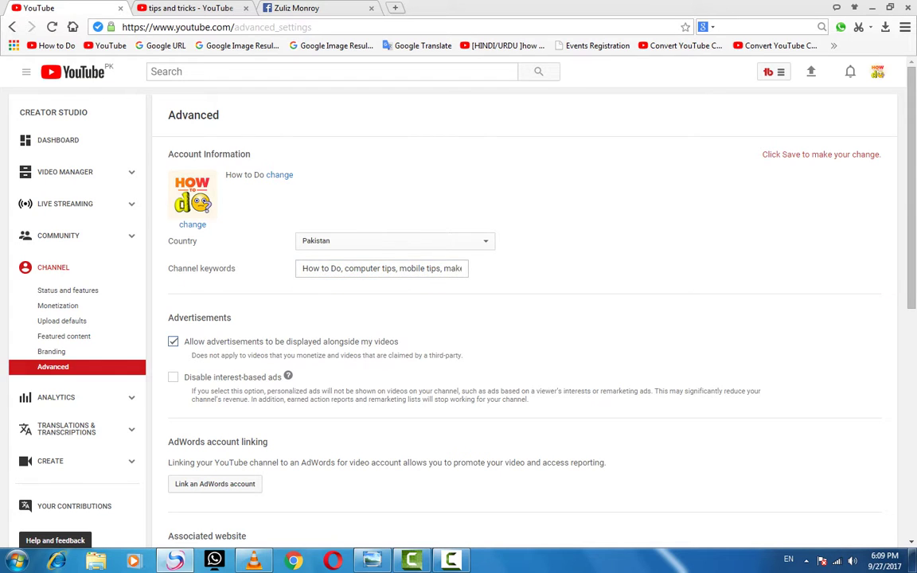
left_click(382, 268)
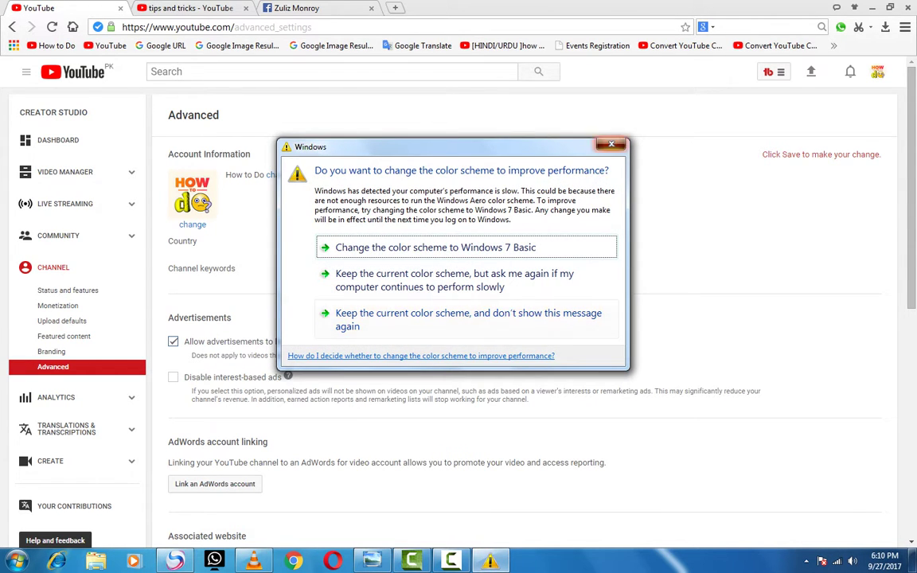
- Dismiss the colour-scheme prompt and review the keywords through 'make money' without editing them
left_click(608, 147)
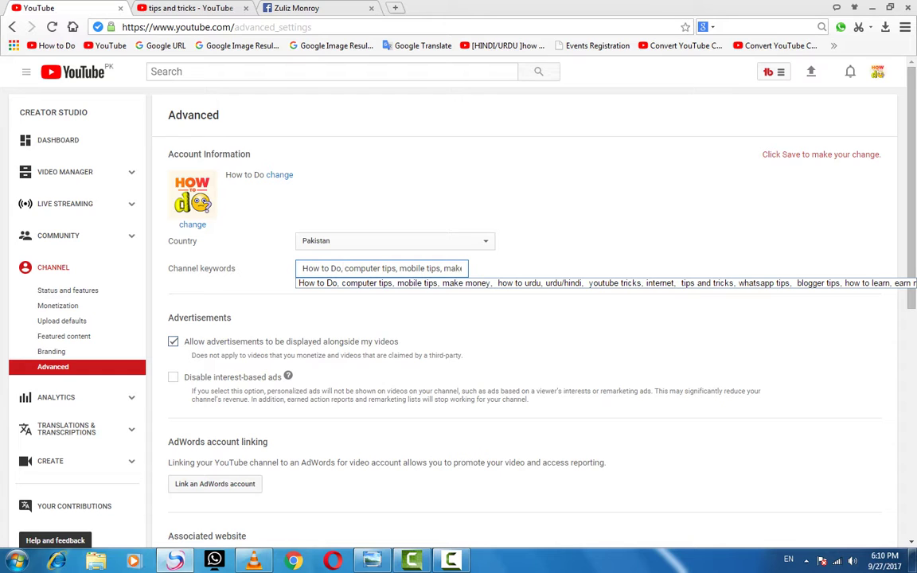
key("ctrl+a")
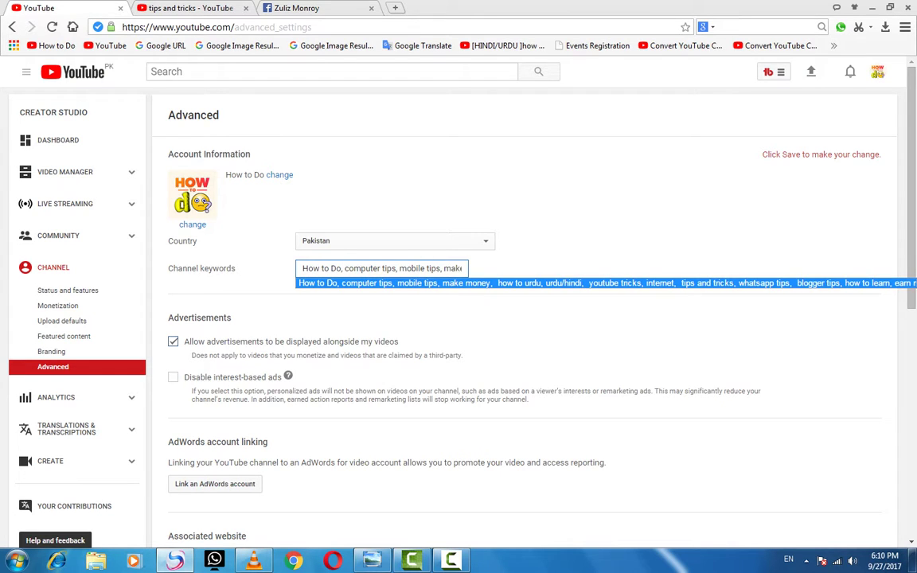
left_click(399, 268)
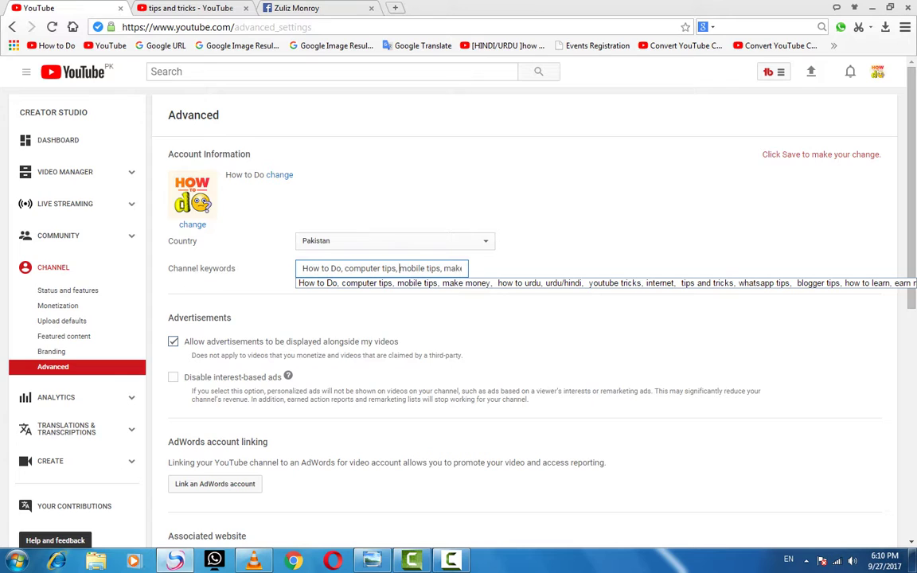
key("Right")
key("Right")
key("Right")
key("Right")
key("Right")
key("Right")
key("Right")
key("Right")
key("Right")
key("Right")
key("Right")
key("Right")
key("Right")
key("Right")
key("Right")
key("Right")
key("Right")
key("Right")
key("Right")
key("Right")
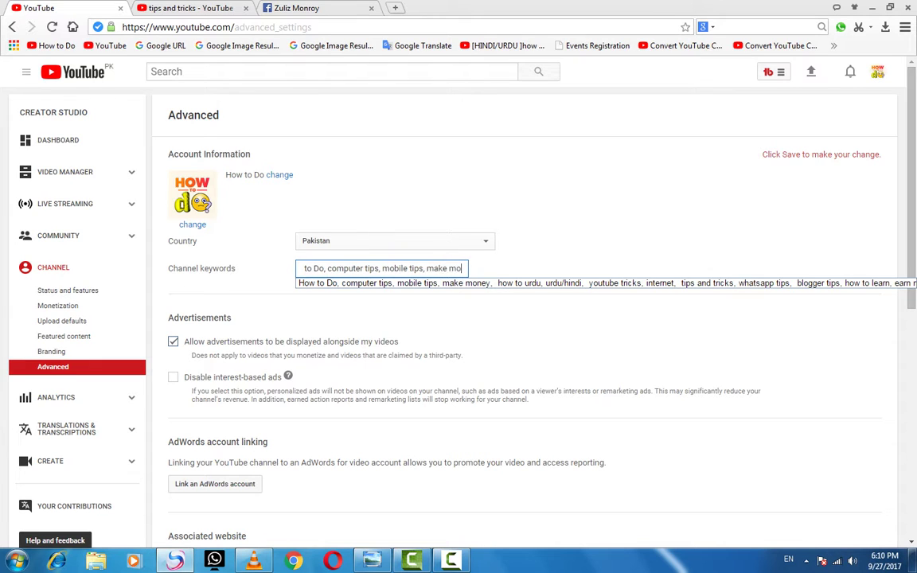
key("Right")
key("Right")
key("Right")
key("Right")
key("Down")
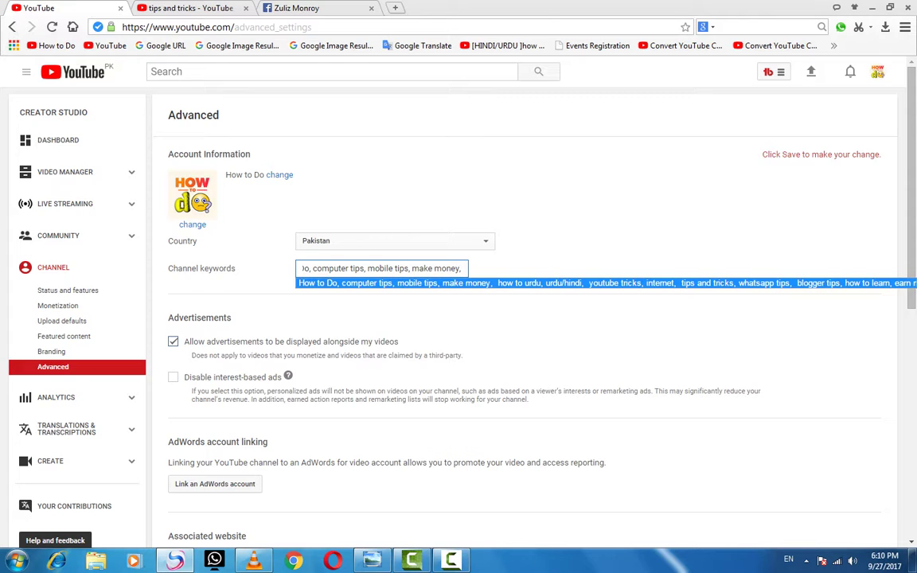
key("Tab")
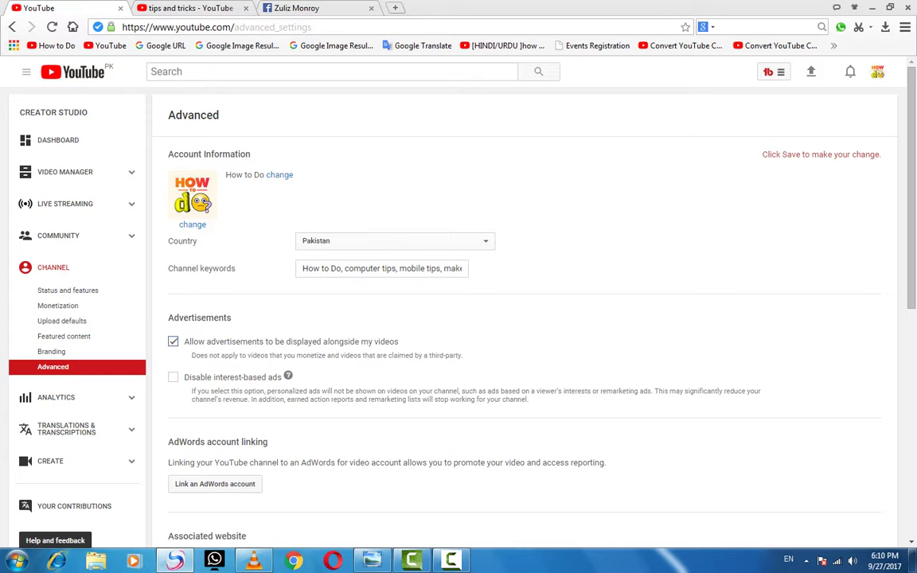
- Save the Advanced settings with Pakistan and the new channel keywords
scroll(525, 318, "down", 5)
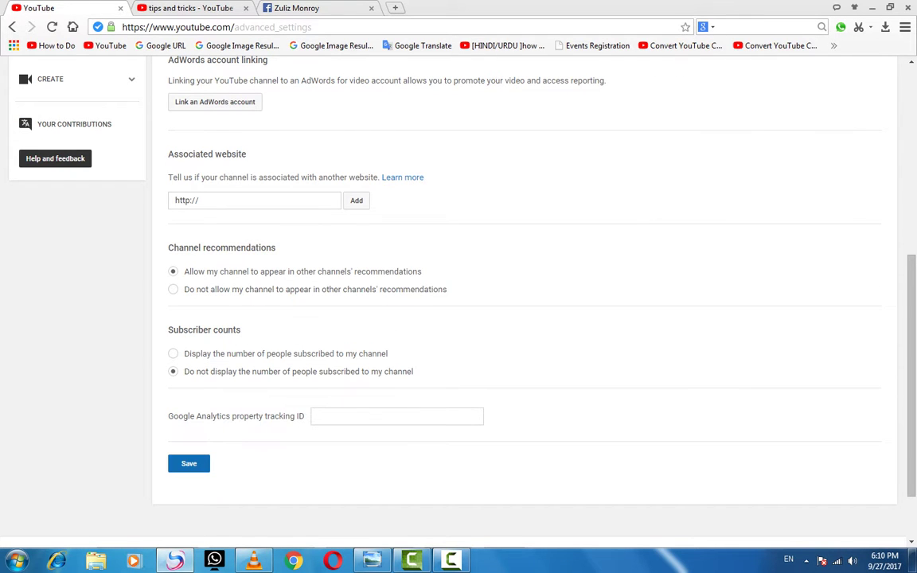
scroll(525, 318, "up", 5)
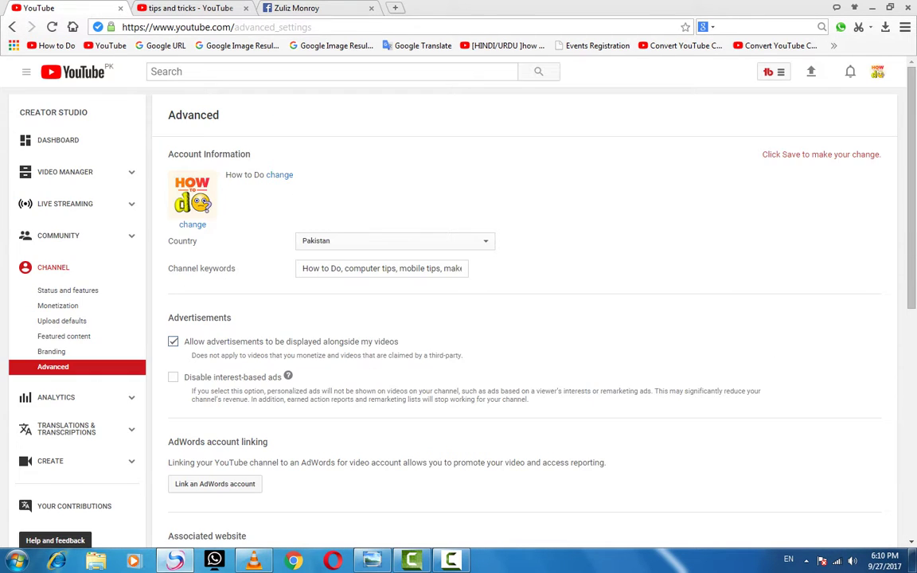
scroll(525, 319, "down", 5)
left_click(189, 400)
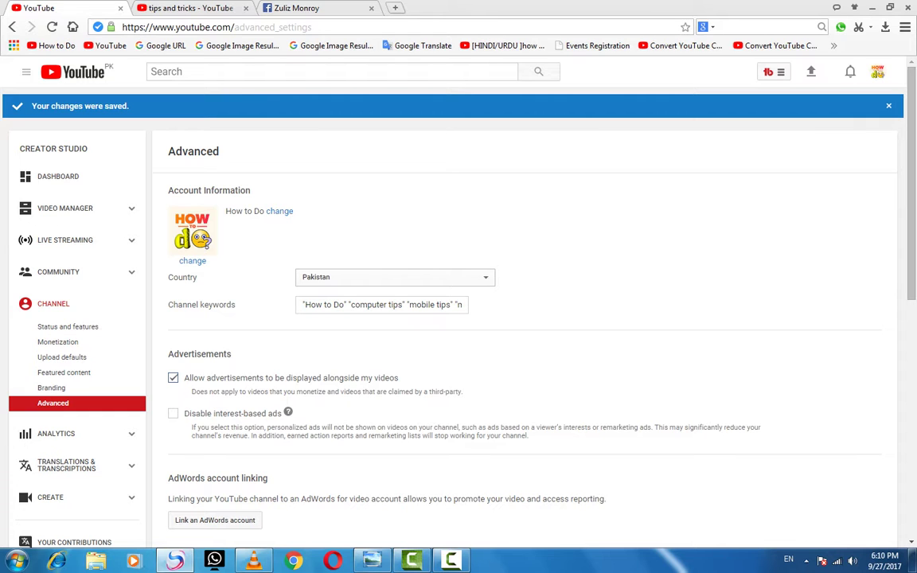
scroll(458, 334, "down", 5)
scroll(459, 334, "up", 5)
- Open the How to Do channel's home page from the bookmark
left_click(26, 71)
left_click(26, 72)
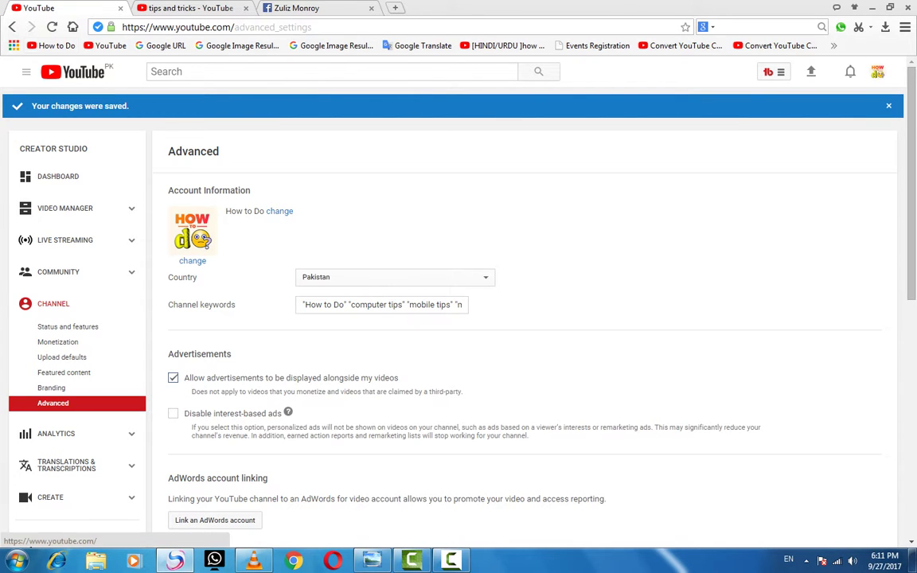
left_click(53, 45)
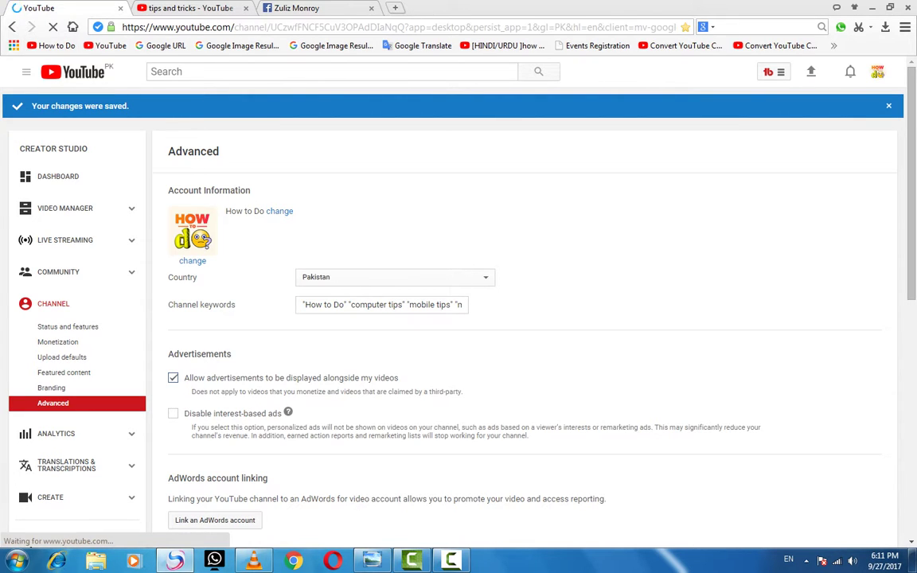